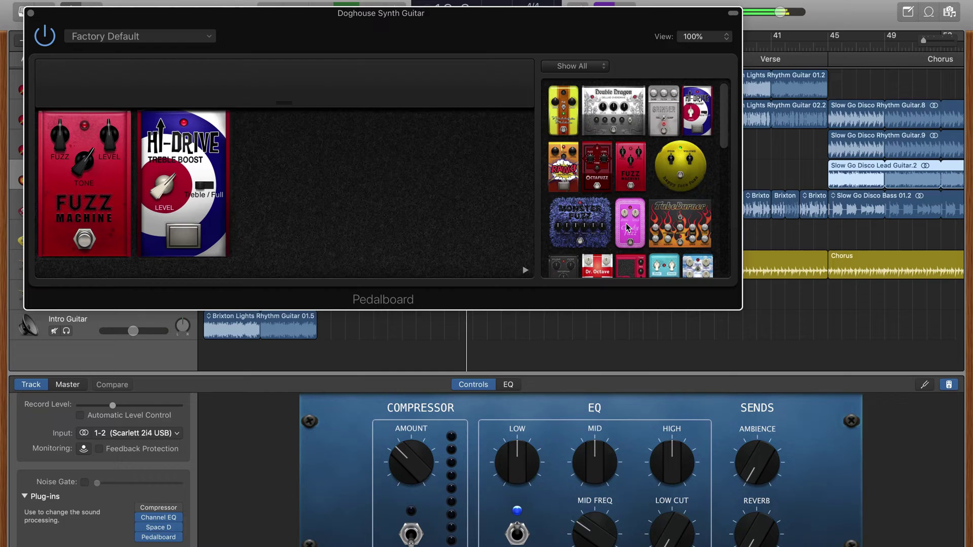
Step: Place a TubeBurner pedal after the Hi-Drive, raise its Drive and switch FAT mode on
drag(674, 216, 359, 196)
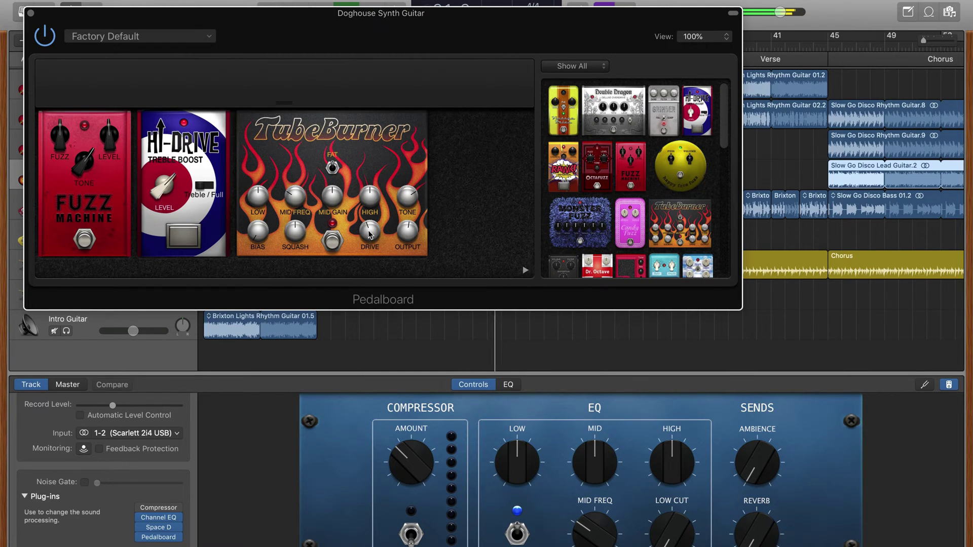
drag(369, 231, 375, 205)
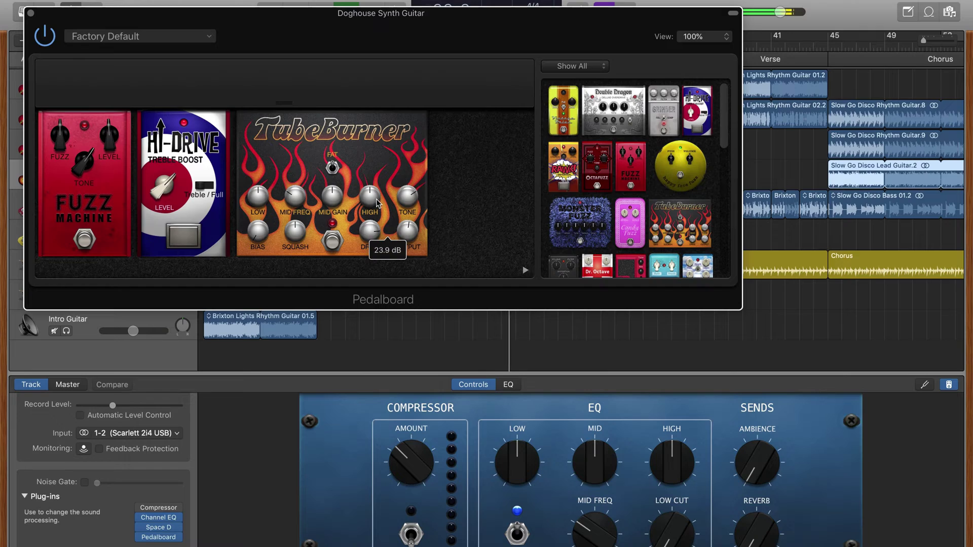
click(333, 168)
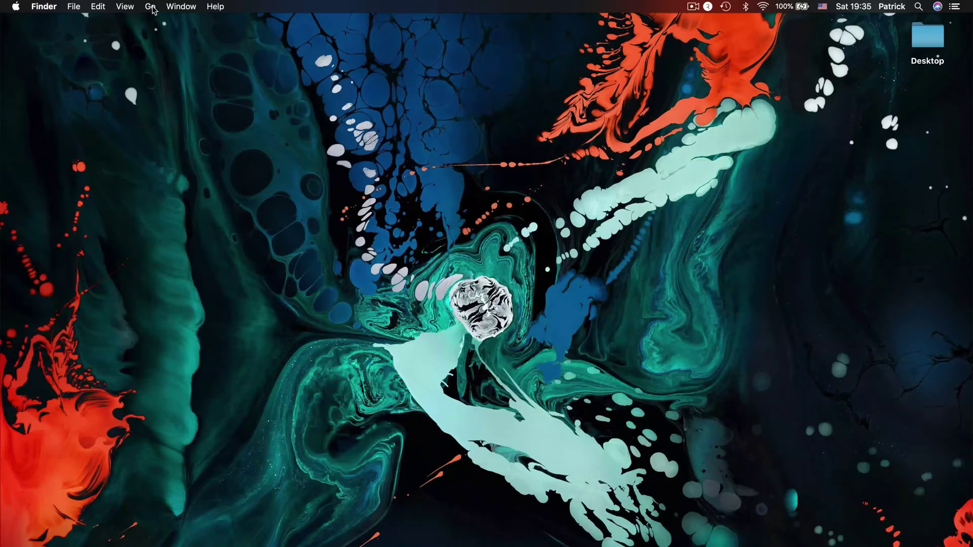
Step: Open the hidden user Library folder from Finder's Go menu using Option
click(152, 8)
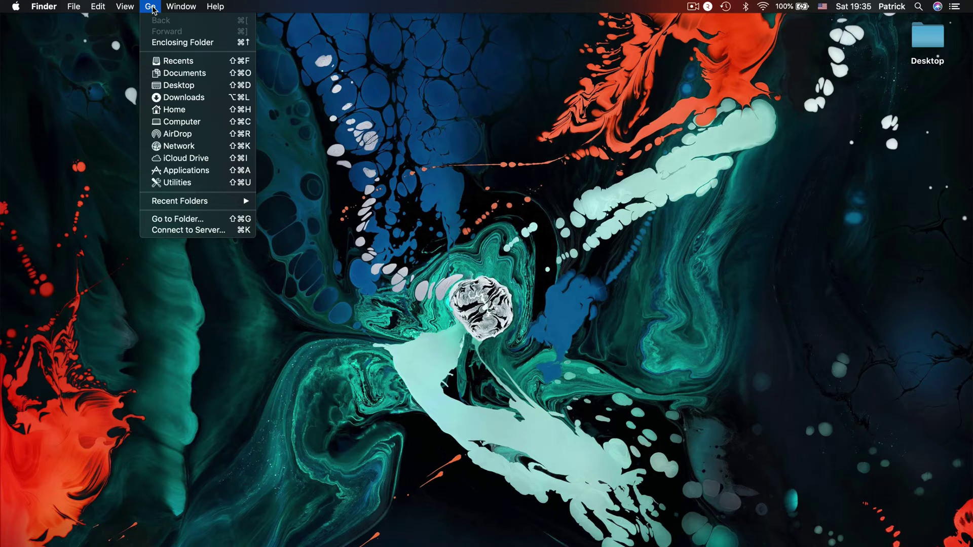
key(alt)
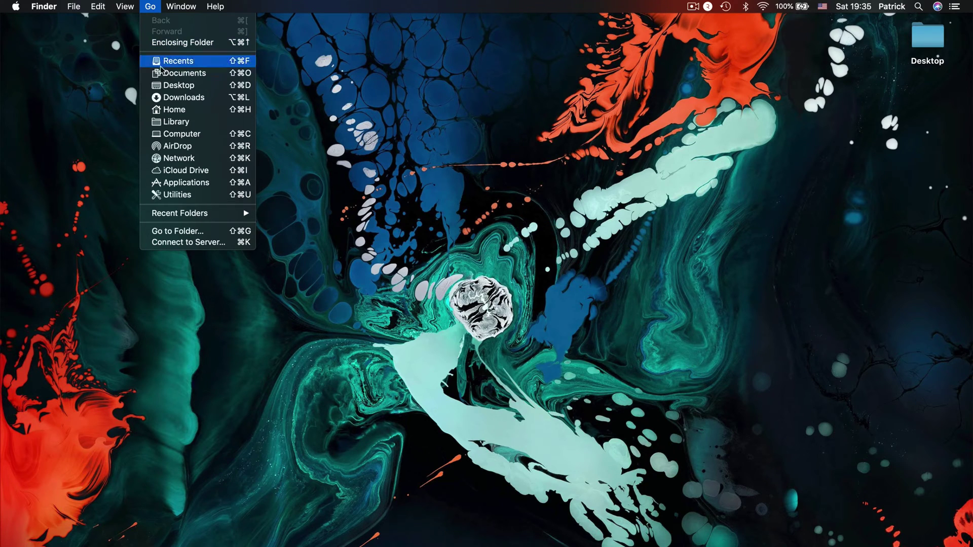
click(200, 127)
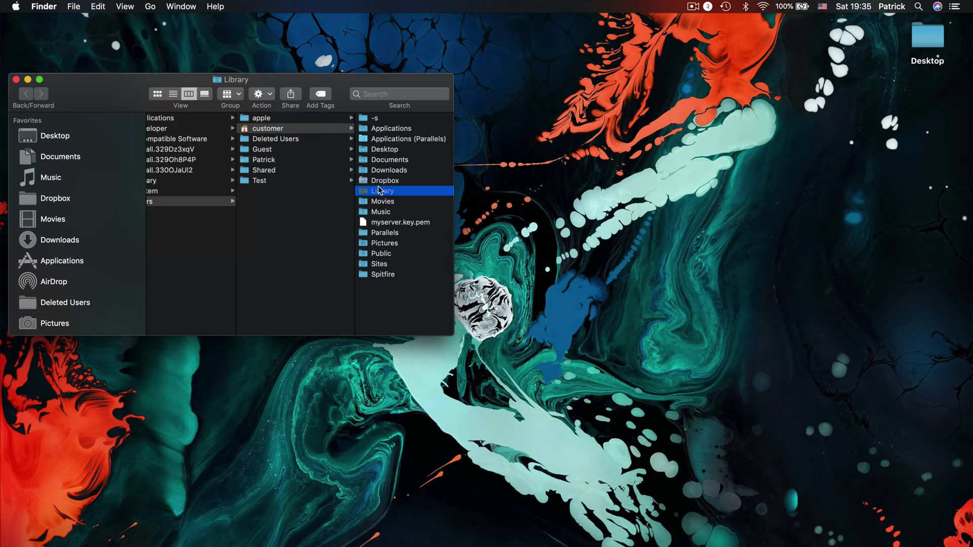
Step: Trash com.apple.audio.InfoHelper.plist from Library > Preferences, then return to Library
click(382, 191)
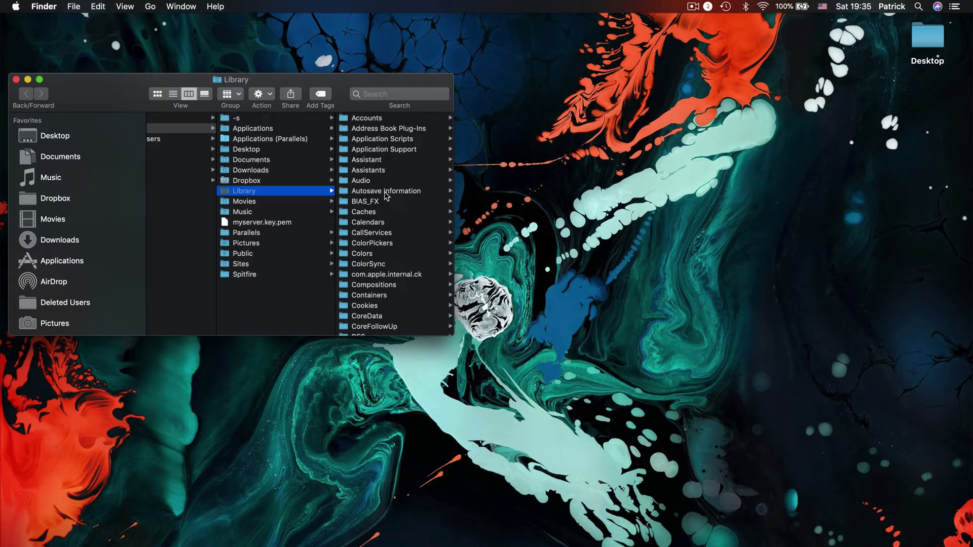
scroll(384, 195, down, 5)
scroll(384, 195, down, 5)
scroll(385, 195, down, 5)
scroll(384, 195, down, 2)
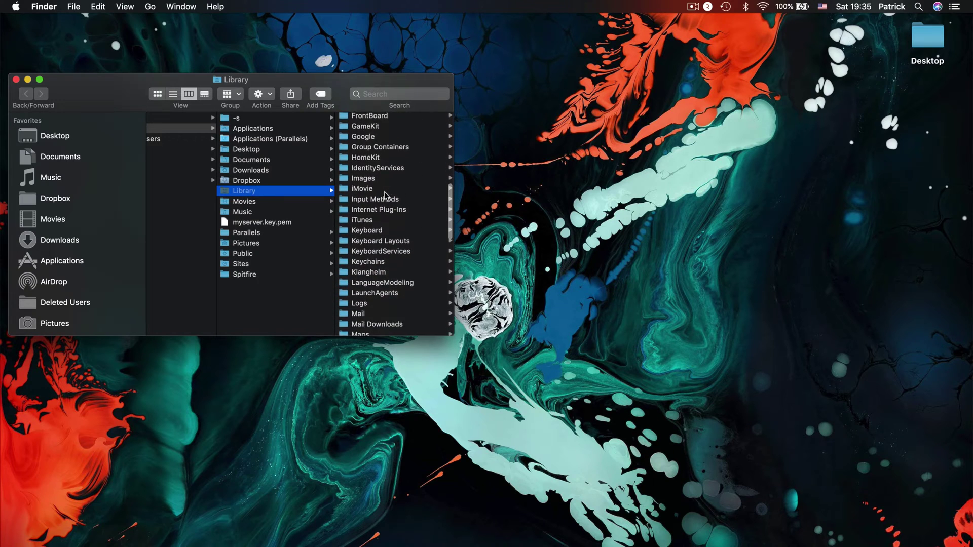
scroll(384, 195, down, 4)
scroll(384, 195, down, 4)
scroll(384, 196, down, 6)
scroll(386, 196, down, 6)
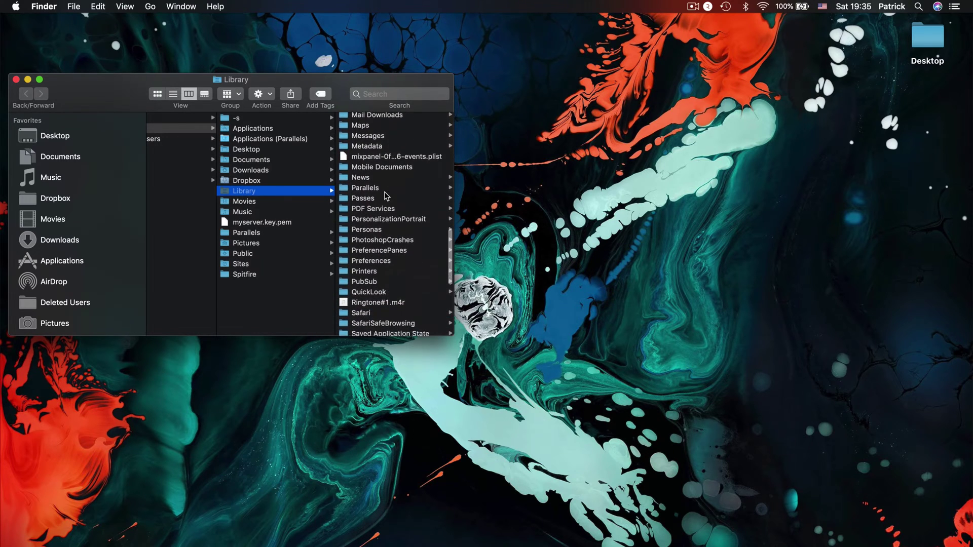
scroll(386, 196, down, 4)
scroll(384, 195, down, 2)
scroll(381, 196, down, 1)
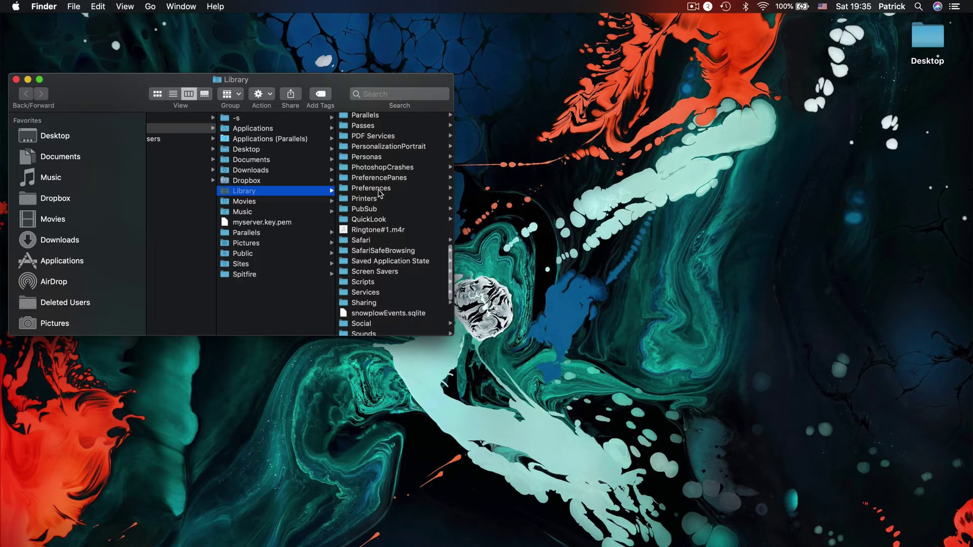
click(377, 189)
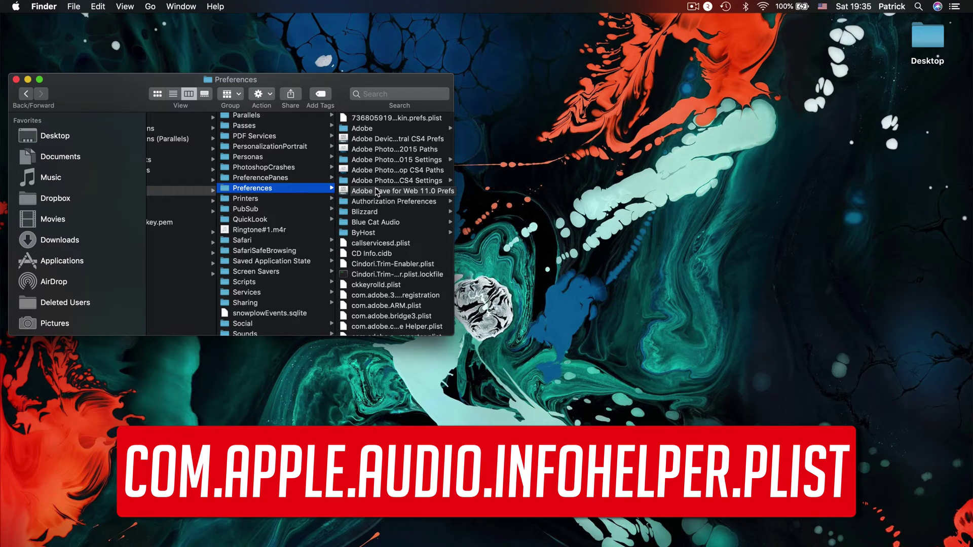
scroll(377, 192, down, 3)
scroll(377, 192, down, 2)
scroll(376, 192, down, 2)
scroll(376, 192, down, 3)
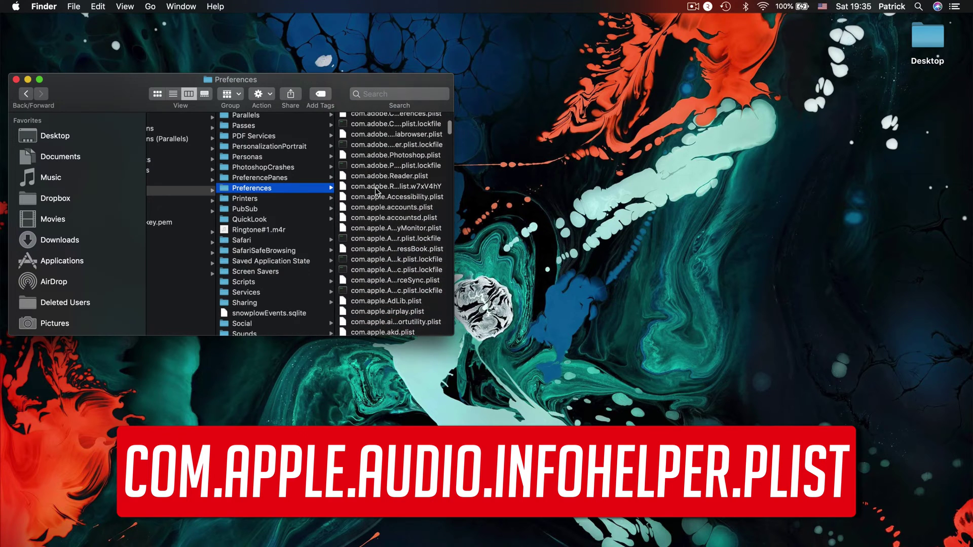
scroll(376, 192, down, 2)
scroll(377, 192, down, 4)
scroll(376, 192, down, 2)
scroll(376, 193, down, 2)
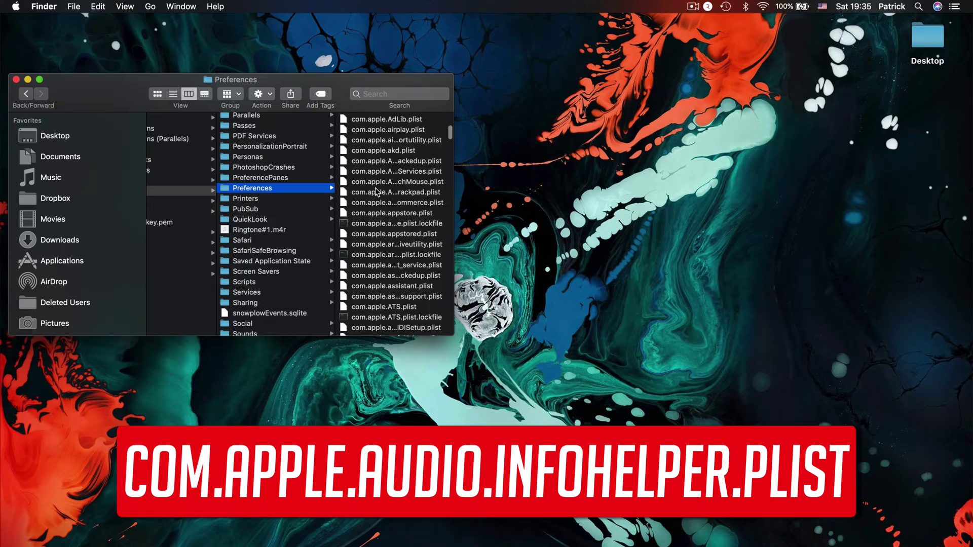
scroll(377, 192, down, 2)
scroll(376, 191, down, 2)
scroll(376, 192, down, 2)
scroll(376, 192, down, 2)
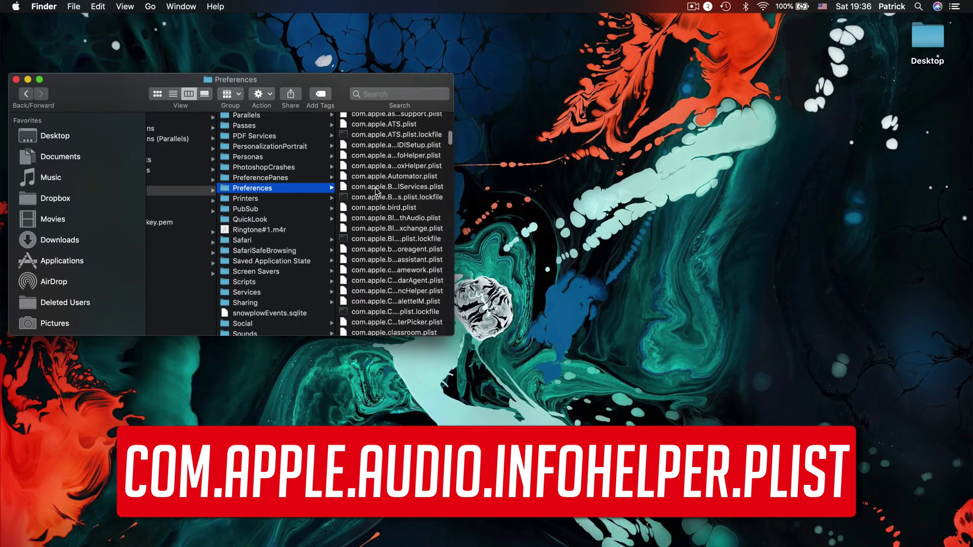
scroll(377, 191, up, 1)
scroll(376, 191, up, 1)
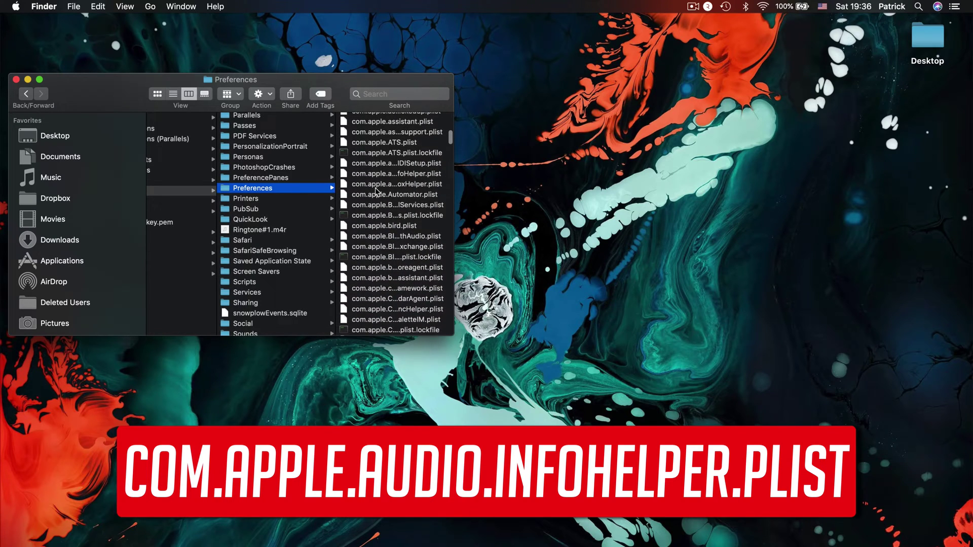
scroll(376, 192, up, 1)
click(377, 190)
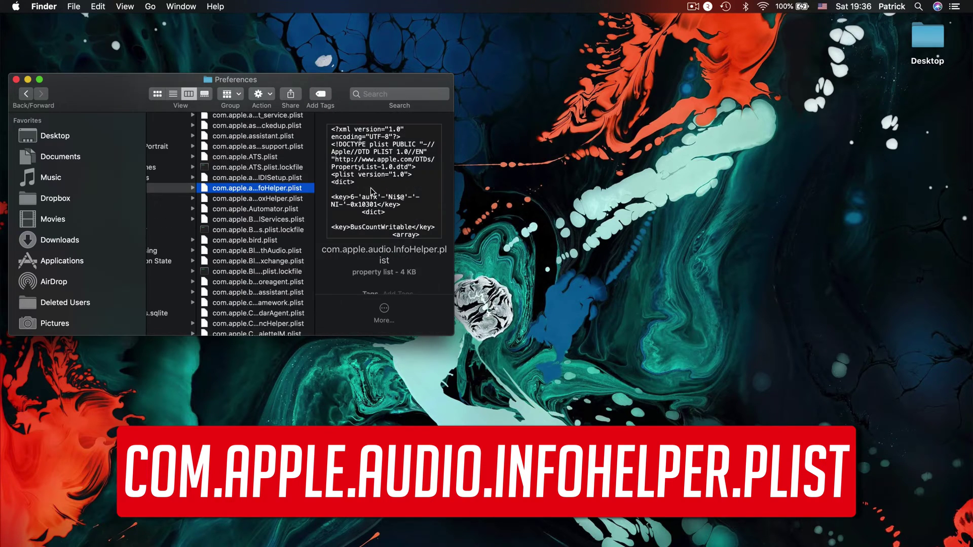
right_click(286, 193)
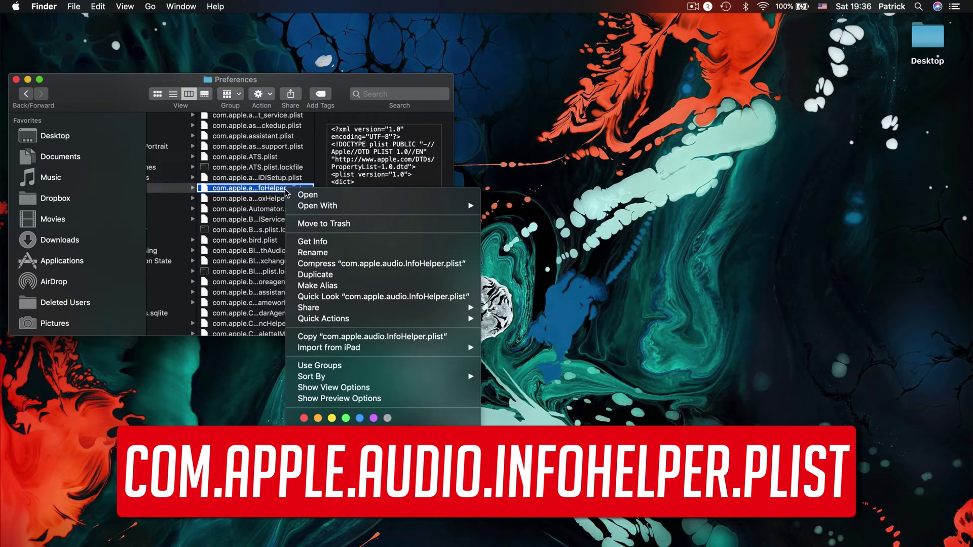
click(325, 225)
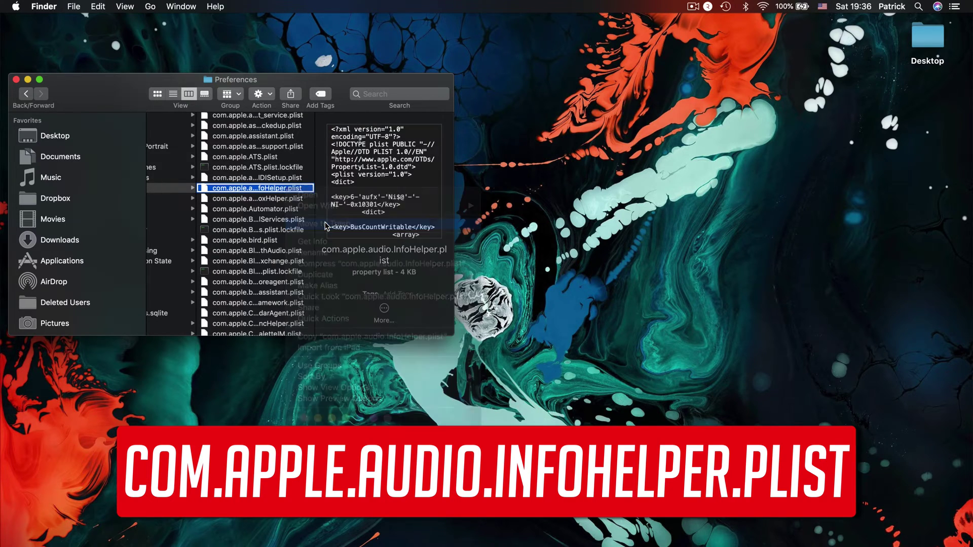
click(270, 195)
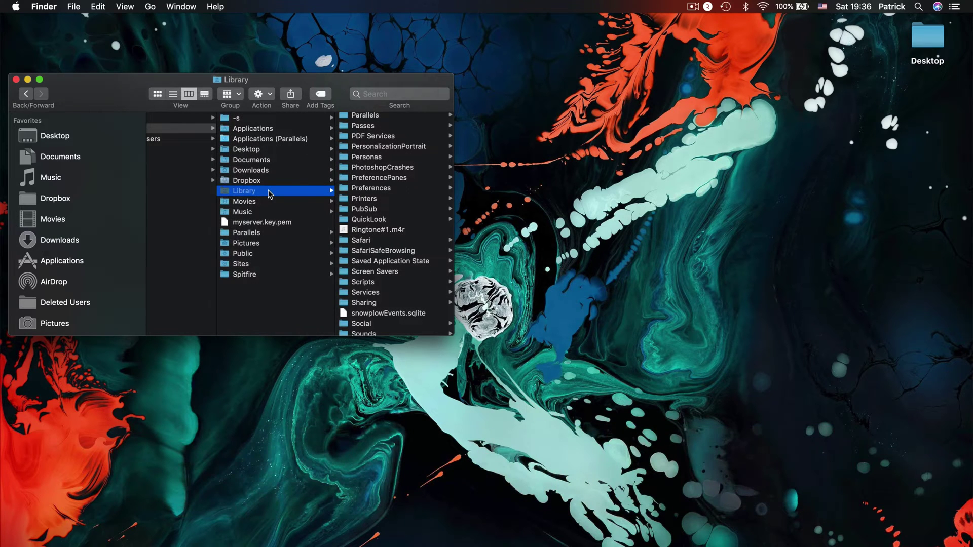
scroll(368, 220, up, 10)
scroll(368, 220, down, 2)
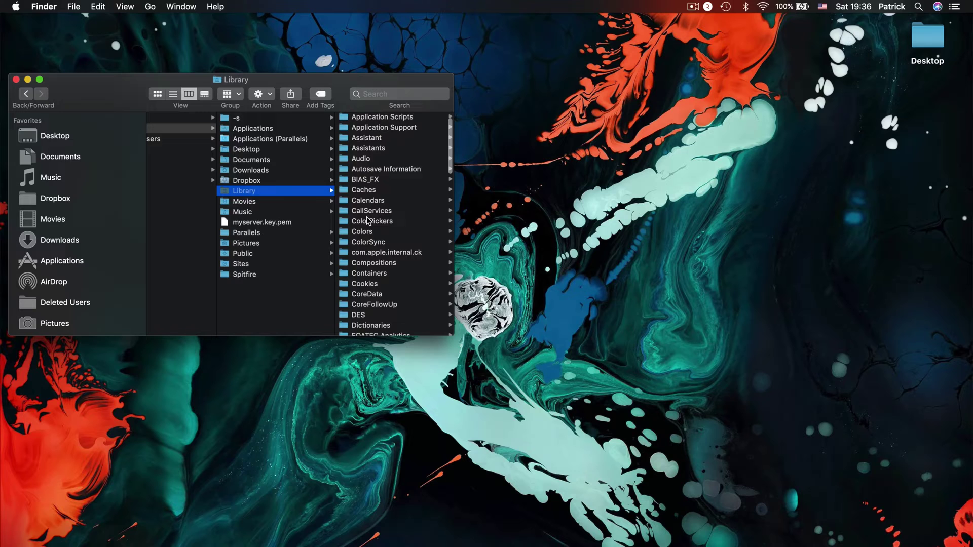
Step: Go to Library > Caches > AudioUnitCache and select com.apple.audiounits.cache
click(365, 190)
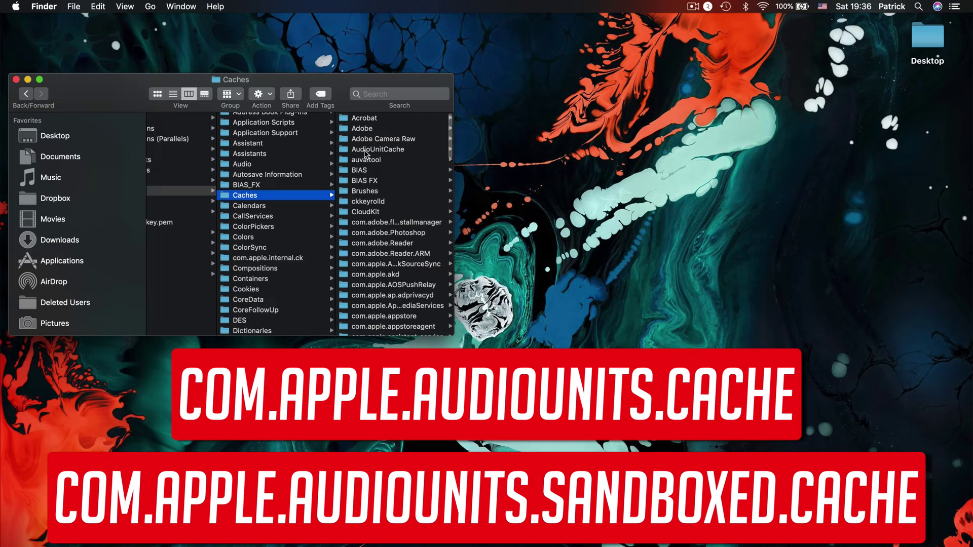
click(365, 152)
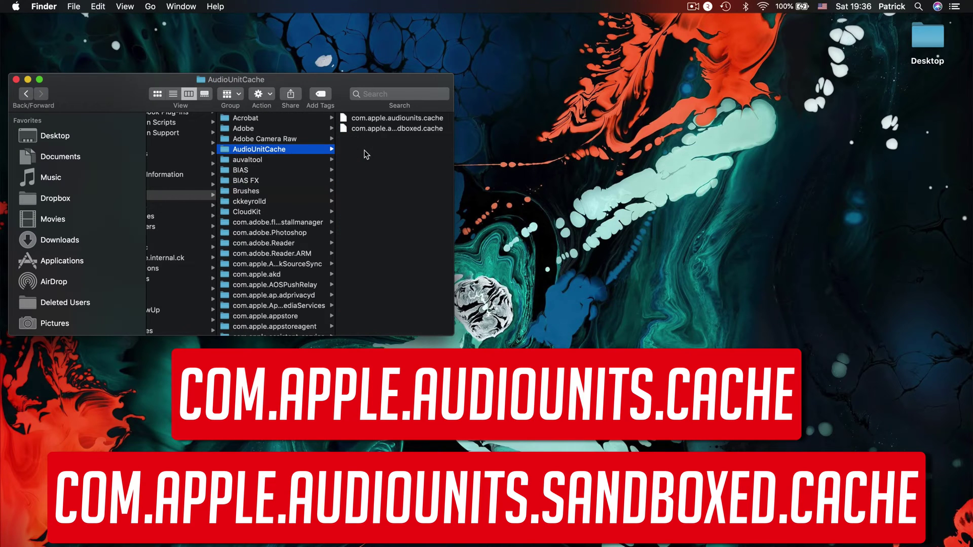
click(370, 122)
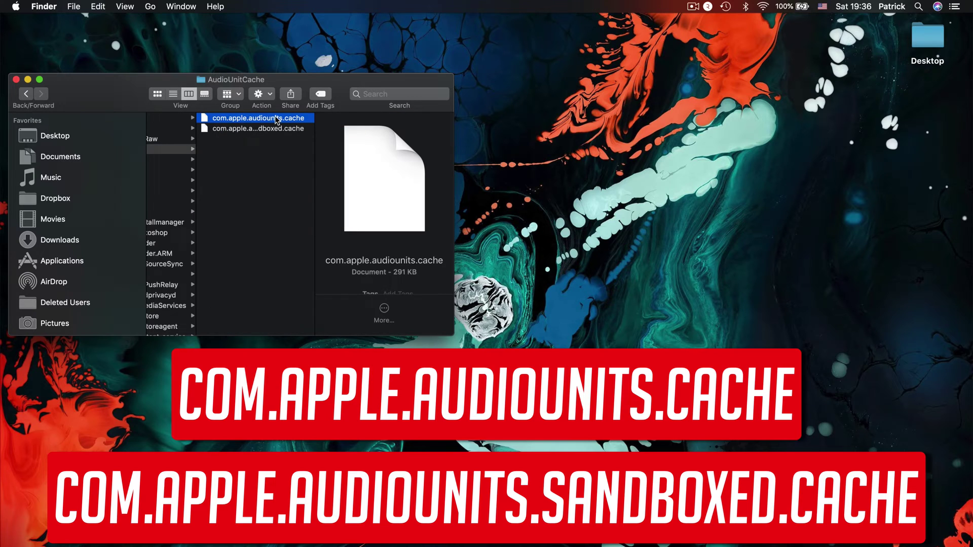
right_click(277, 120)
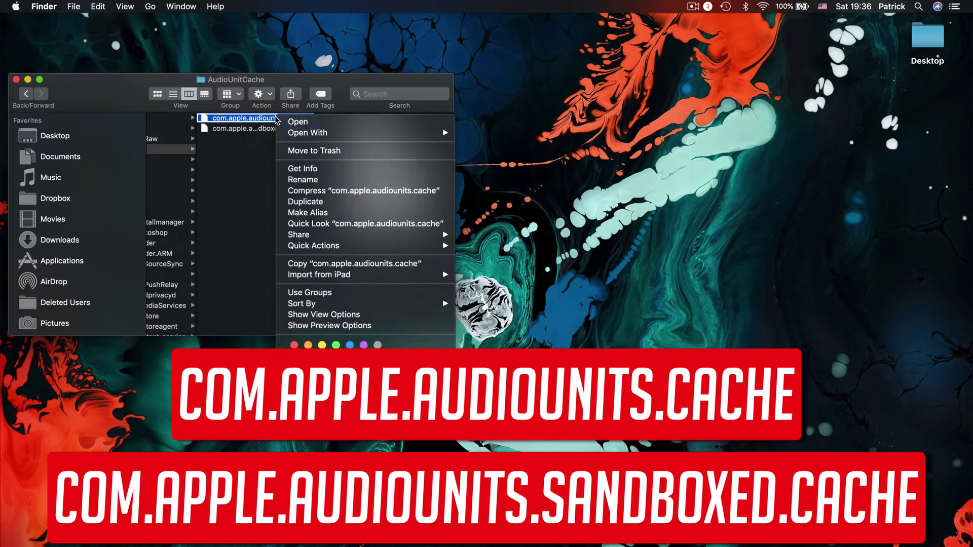
Step: Trash com.apple.audiounits.cache and com.apple.audiounits.sandboxed.cache, then close the window
click(311, 151)
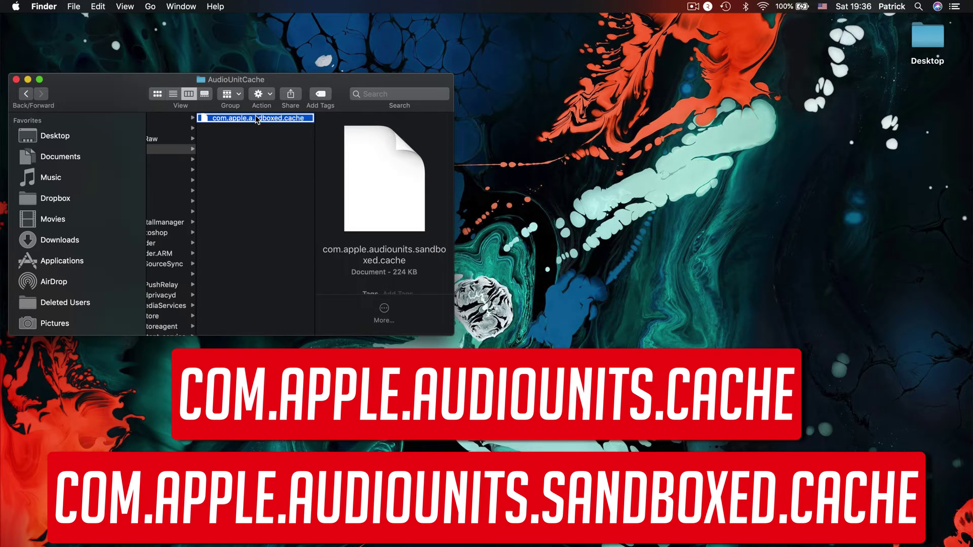
right_click(257, 116)
click(297, 152)
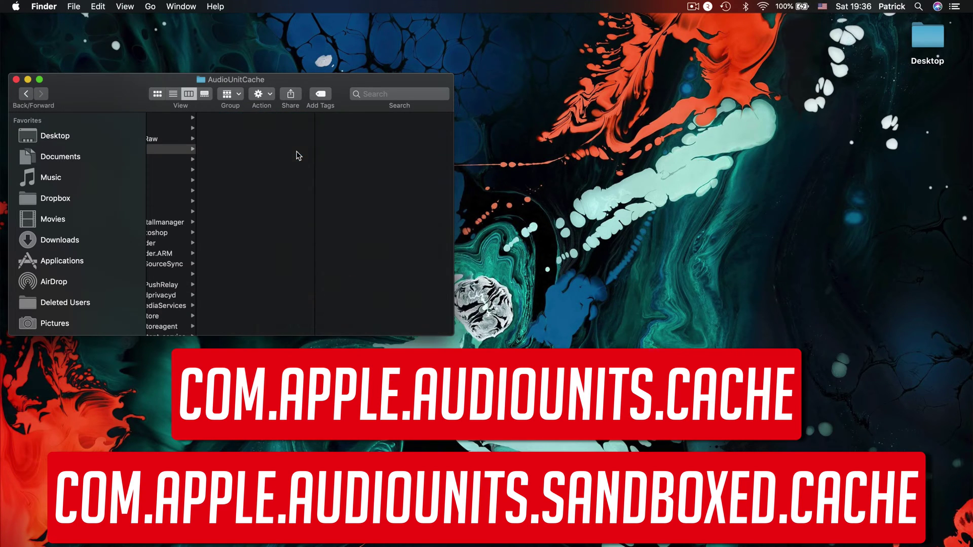
click(16, 79)
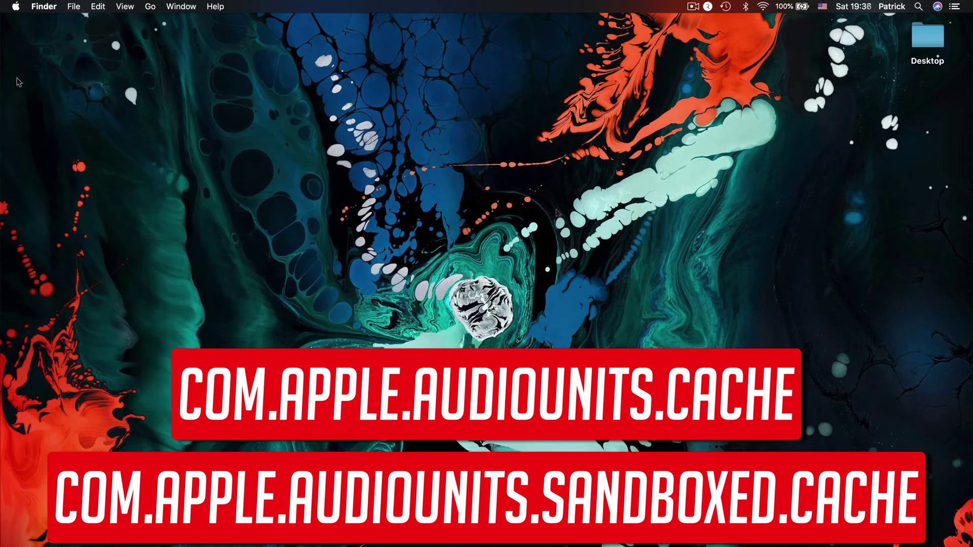
Step: Restart the Mac from the Apple menu and relaunch GarageBand from the Dock
click(13, 7)
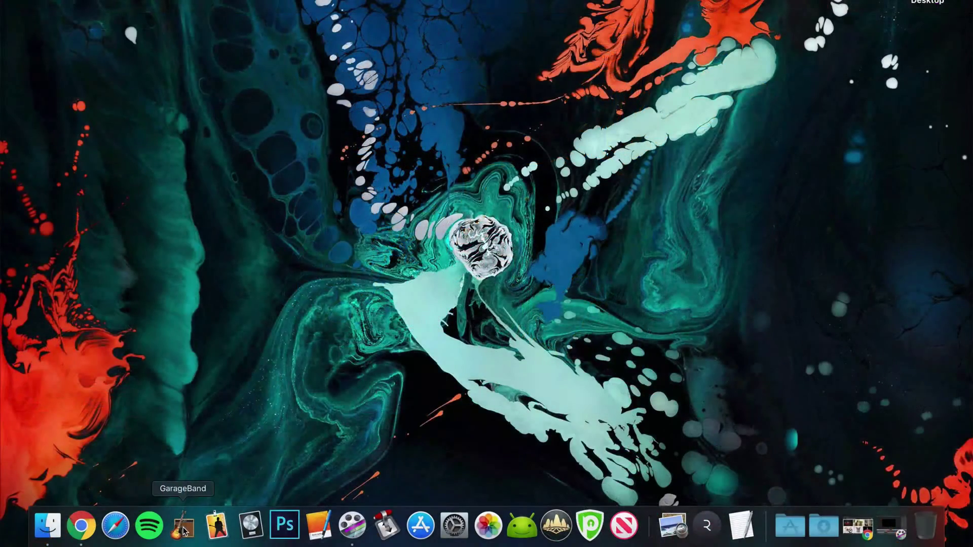
click(182, 528)
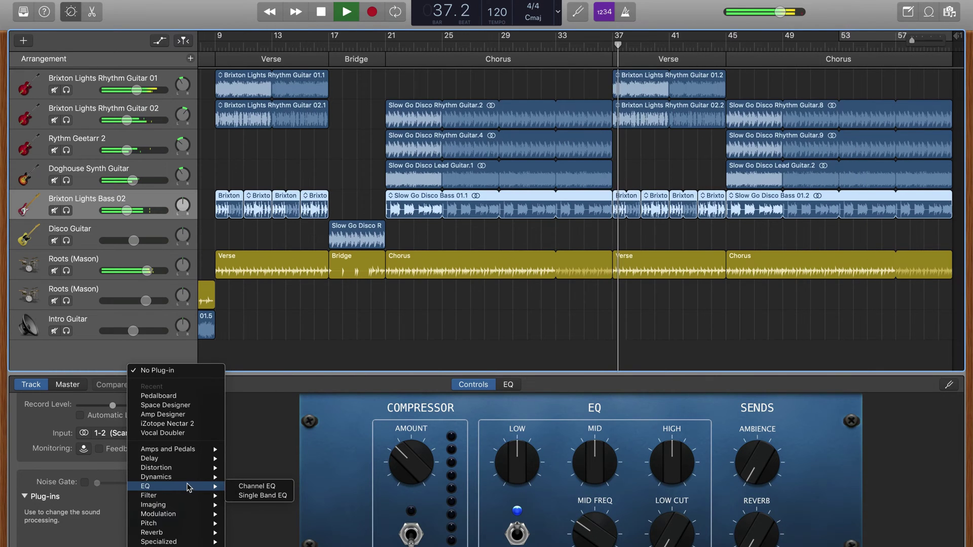
Step: Add Channel EQ below Compressor on Brixton Lights Bass 02 and browse plug-in categories
click(251, 486)
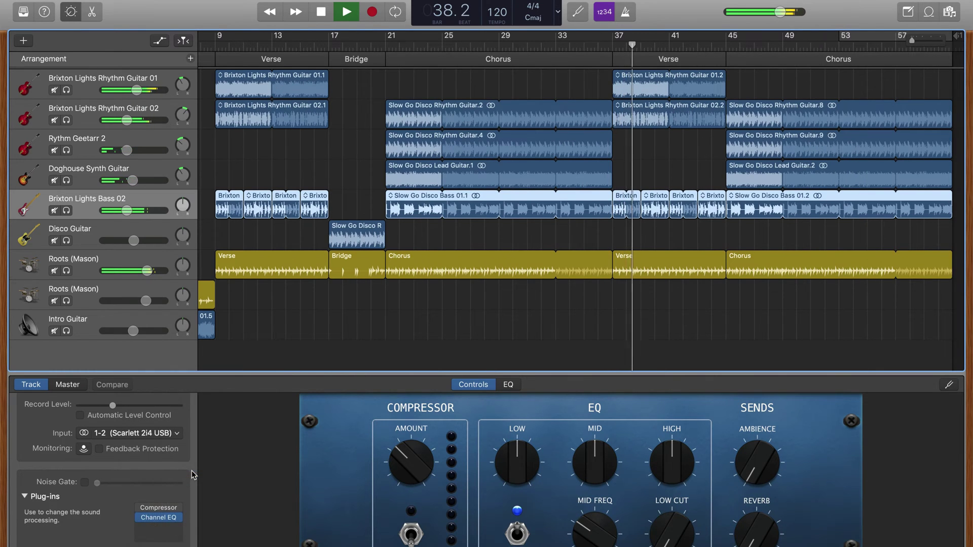
click(151, 535)
mouse_move(159, 542)
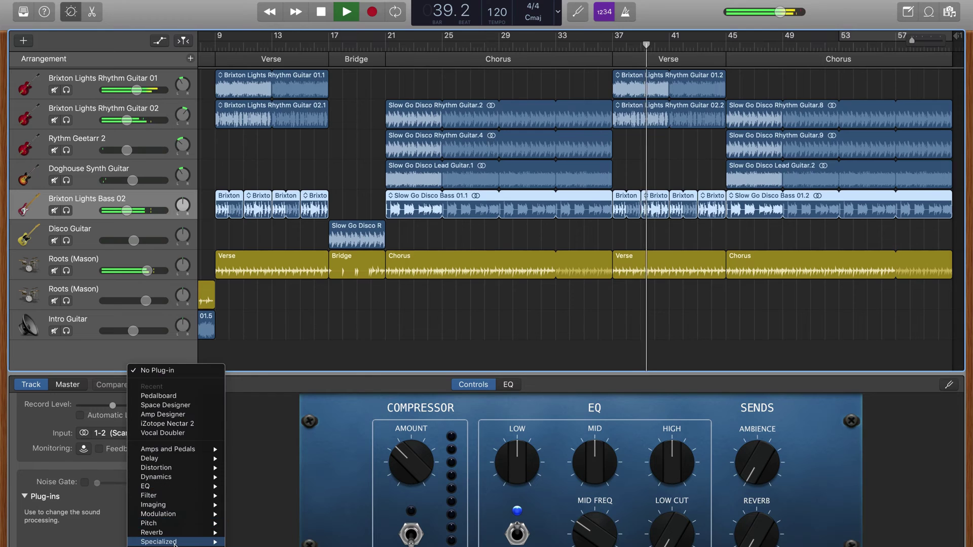